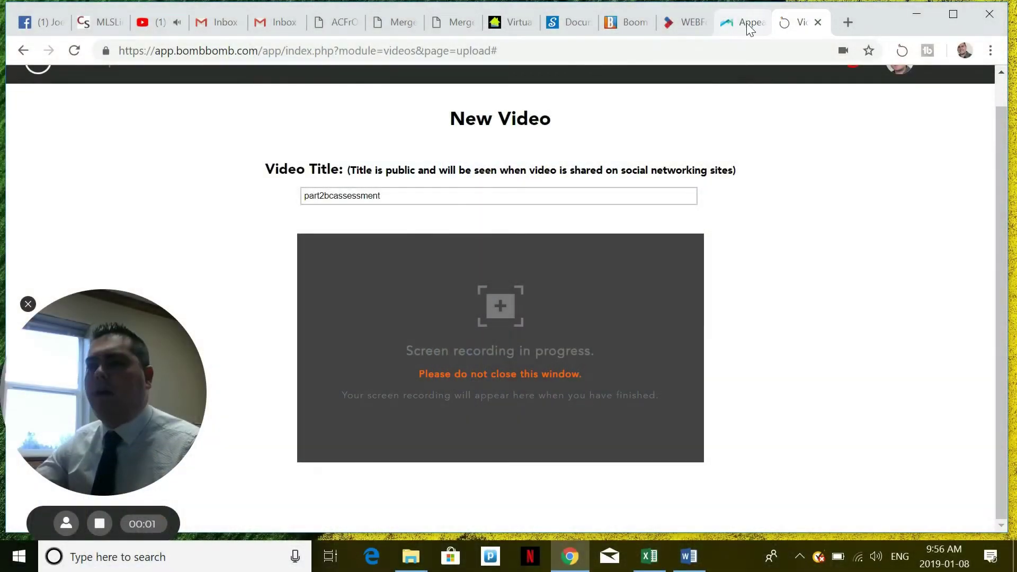
Step: Switch to the BC Assessment Appeals page while the part2bcassessment recording runs
{"action": "left_click", "coordinate": [747, 22]}
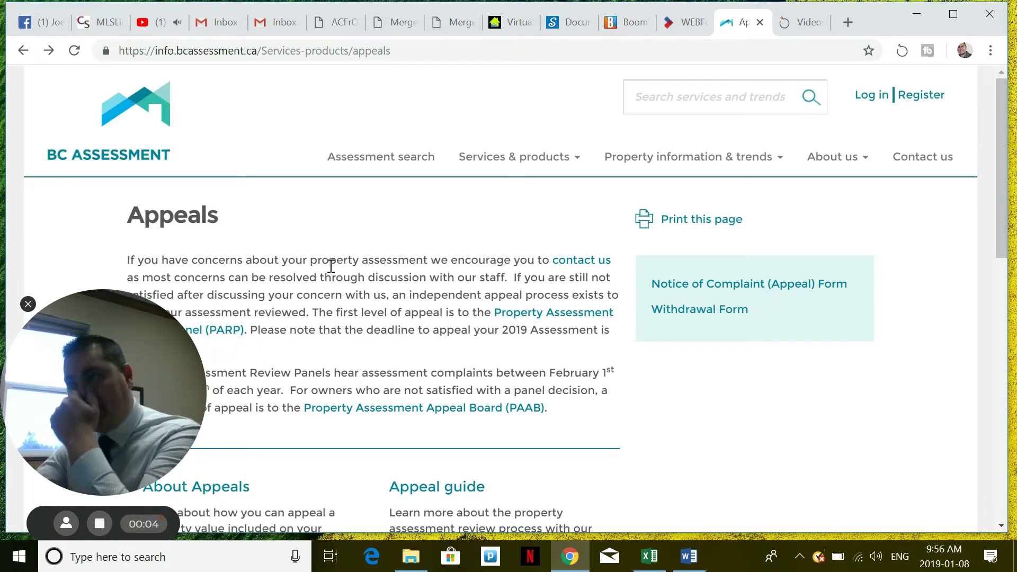
Step: Highlight the Appeals page address, the contact us link and the sentence about resolving concerns with staff
{"action": "left_click", "coordinate": [412, 51]}
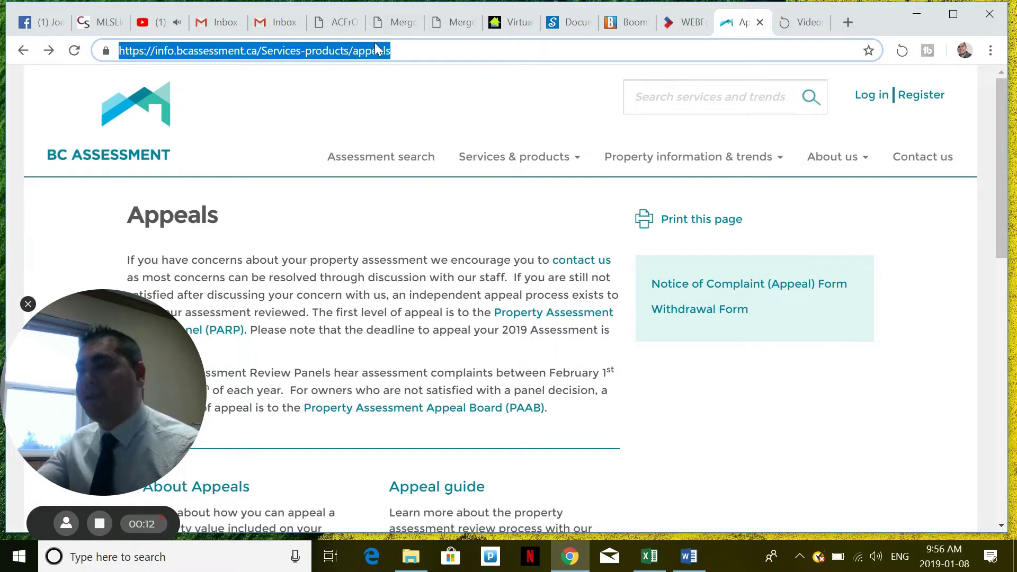
{"action": "left_click", "coordinate": [397, 49]}
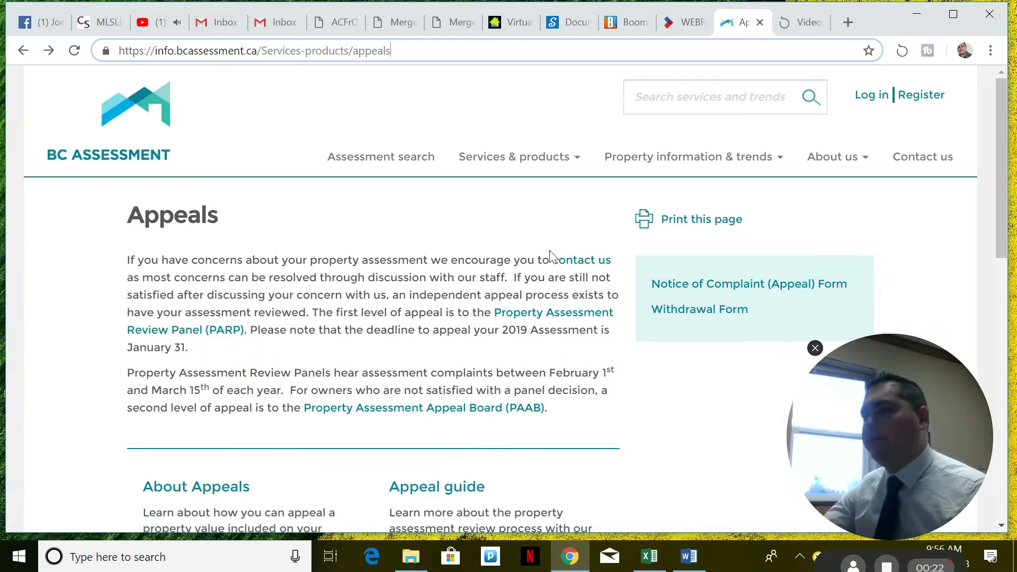
{"action": "left_click_drag", "start_coordinate": [551, 257], "coordinate": [622, 263]}
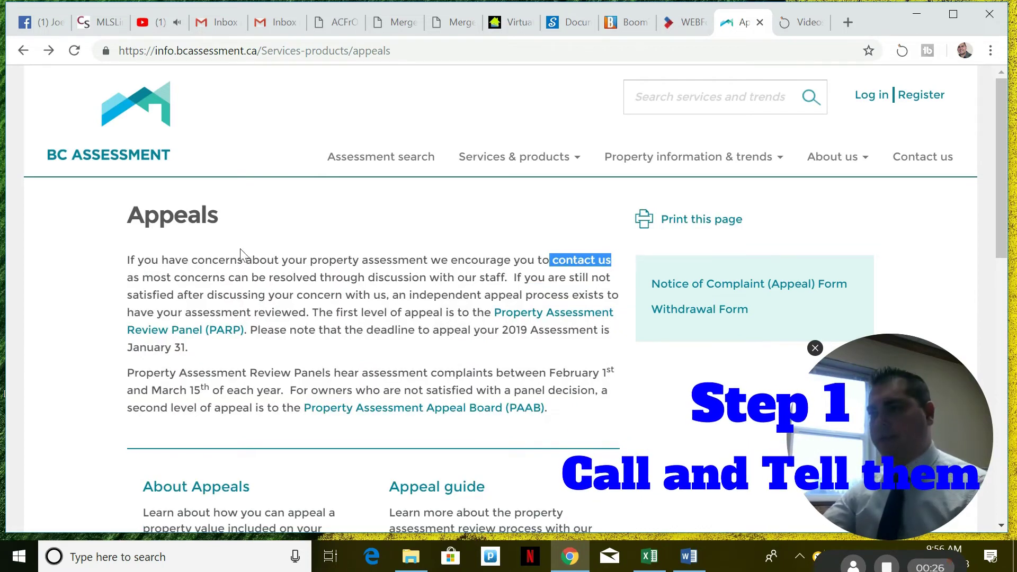
{"action": "left_click", "coordinate": [298, 243]}
{"action": "left_click_drag", "start_coordinate": [128, 278], "coordinate": [524, 277]}
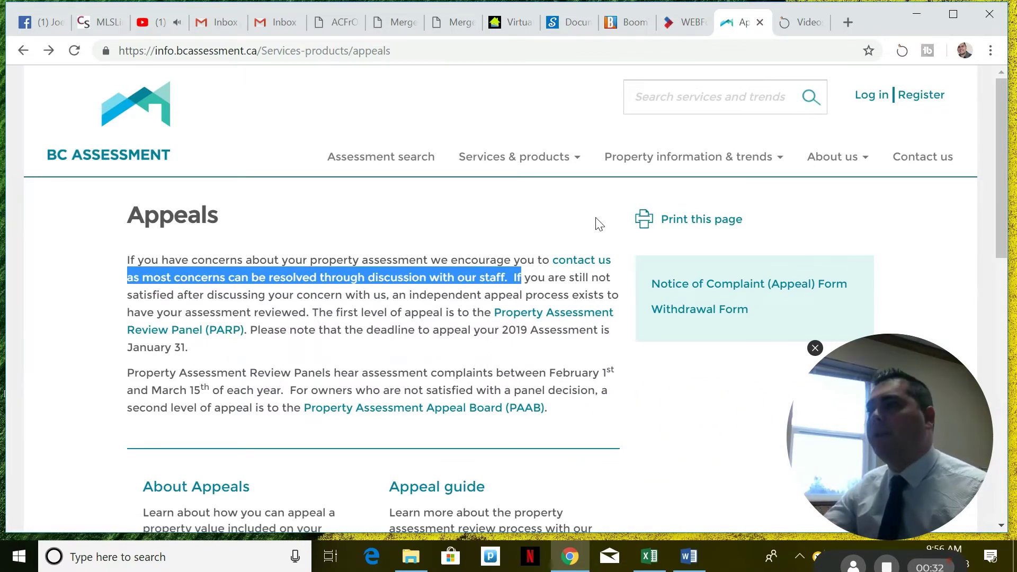
{"action": "left_click", "coordinate": [97, 230]}
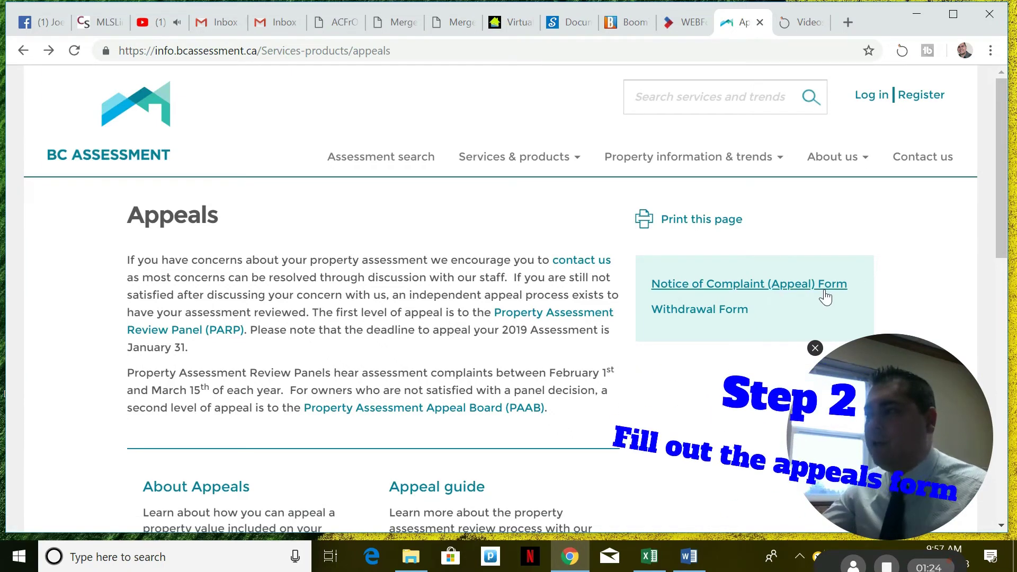
Step: Open the Notice of Complaint (Appeal) Form and select the complainant's First Name field
{"action": "left_click", "coordinate": [761, 293]}
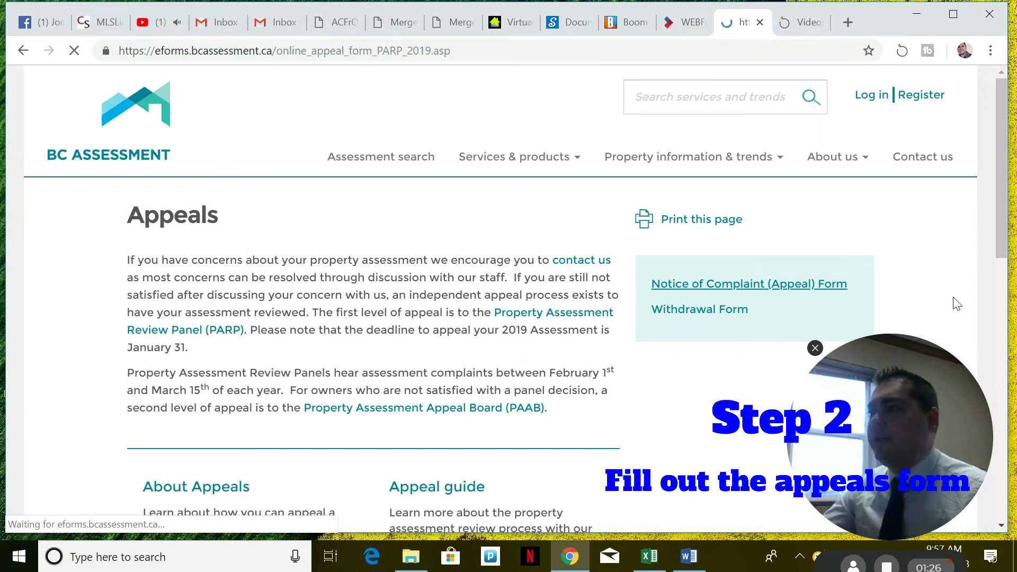
{"action": "scroll", "coordinate": [618, 291], "scroll_direction": "down", "scroll_amount": 5}
{"action": "scroll", "coordinate": [582, 275], "scroll_direction": "up", "scroll_amount": 2}
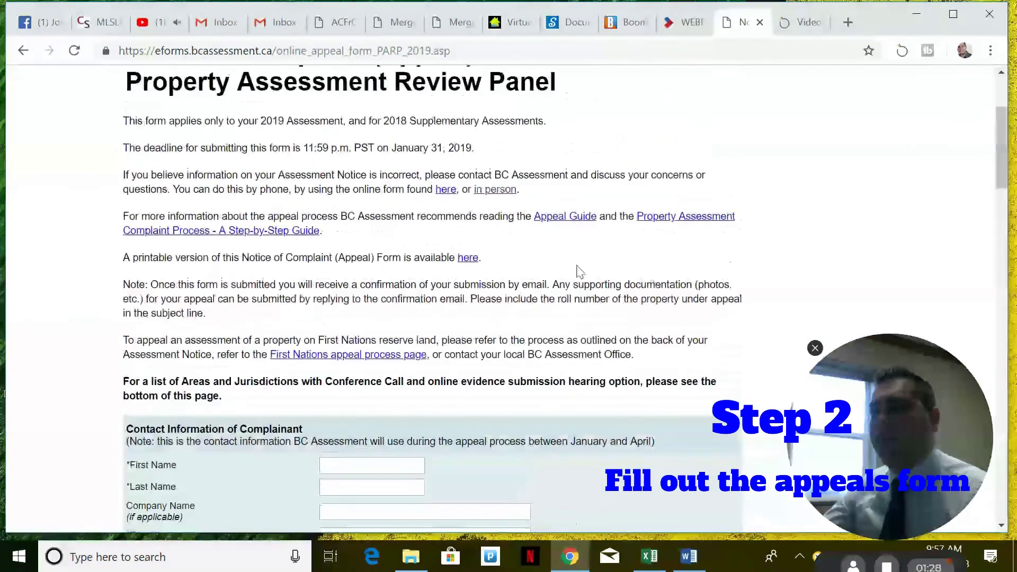
{"action": "scroll", "coordinate": [424, 249], "scroll_direction": "down", "scroll_amount": 3}
{"action": "left_click", "coordinate": [334, 305]}
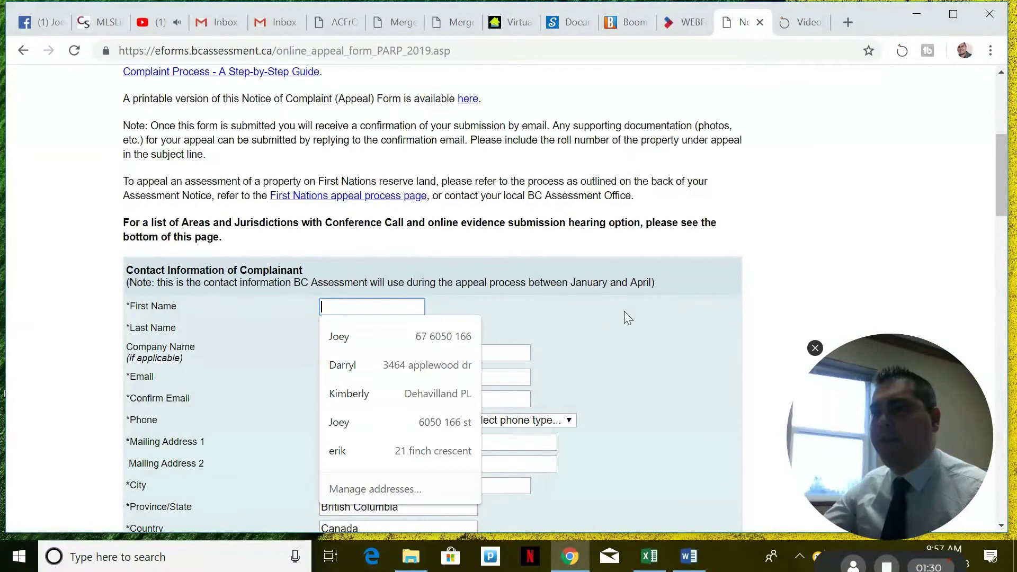
Step: Move down to the property section and select the Jurisdiction field
{"action": "scroll", "coordinate": [609, 317], "scroll_direction": "down", "scroll_amount": 5}
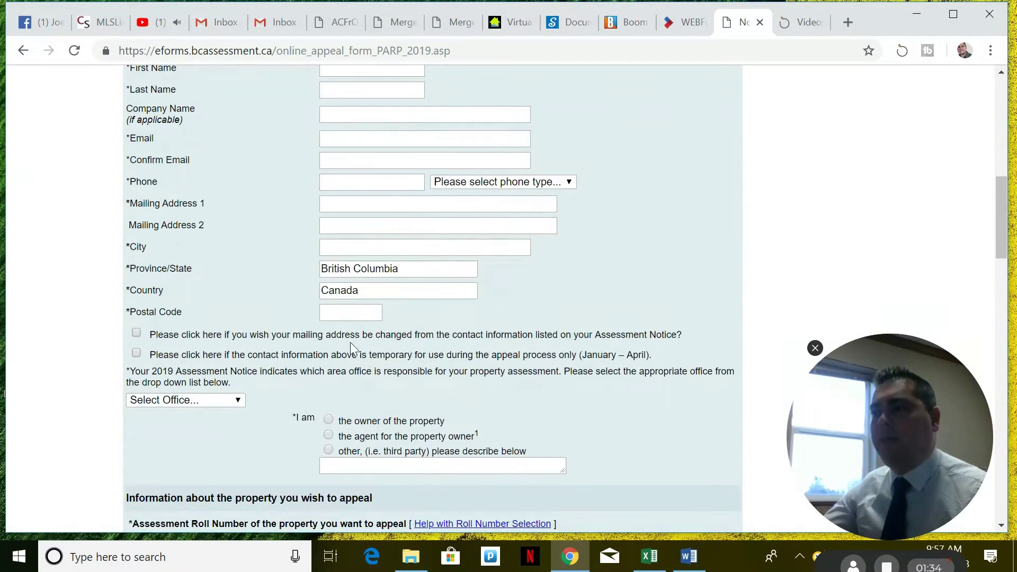
{"action": "scroll", "coordinate": [509, 355], "scroll_direction": "down", "scroll_amount": 3}
{"action": "scroll", "coordinate": [506, 333], "scroll_direction": "down", "scroll_amount": 2}
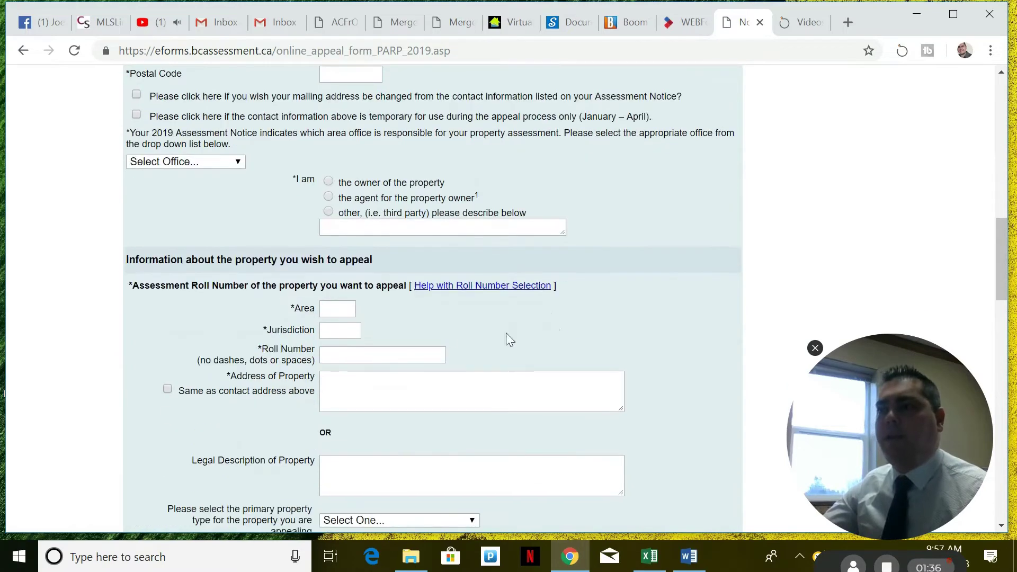
{"action": "left_click", "coordinate": [345, 332]}
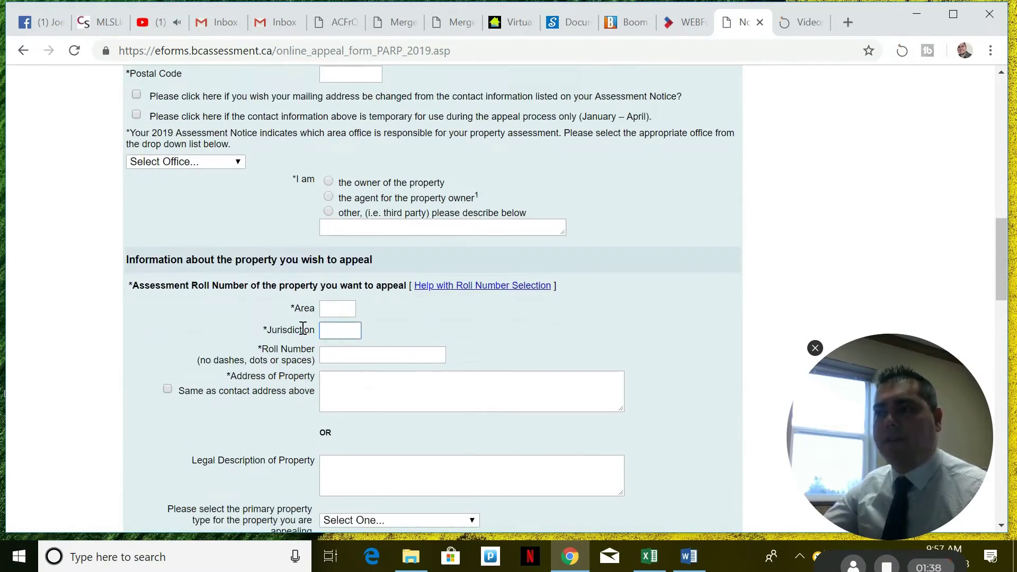
Step: Highlight the 'value is too high' and 'value is too low' grounds, then select Other Grounds
{"action": "scroll", "coordinate": [440, 356], "scroll_direction": "down", "scroll_amount": 3}
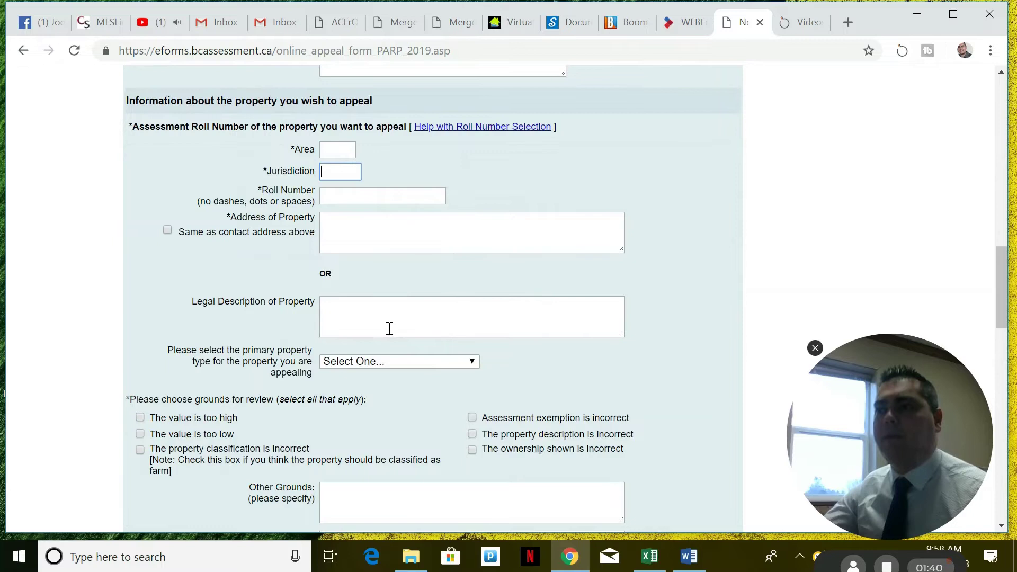
{"action": "scroll", "coordinate": [389, 329], "scroll_direction": "down", "scroll_amount": 2}
{"action": "scroll", "coordinate": [556, 265], "scroll_direction": "down", "scroll_amount": 2}
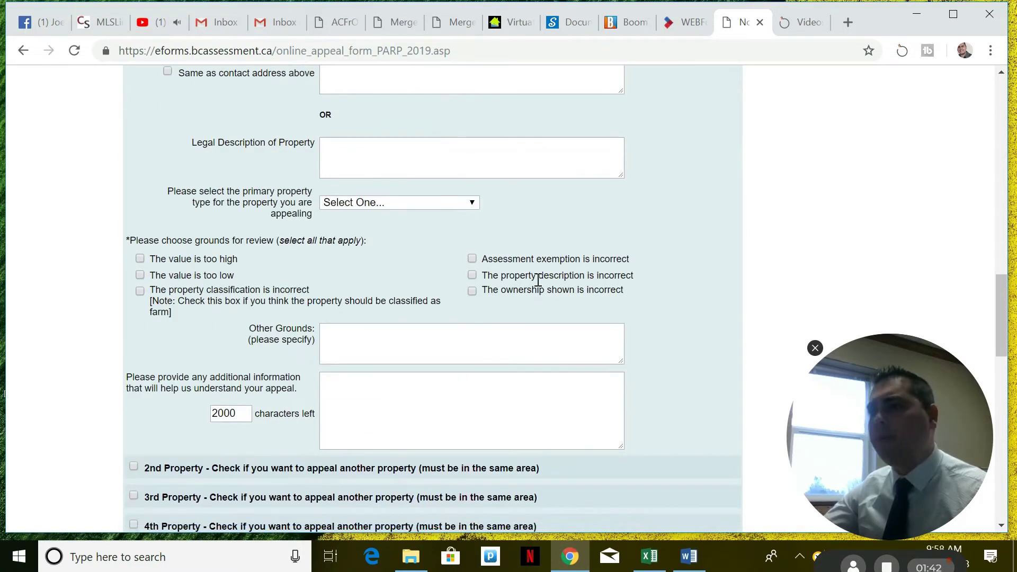
{"action": "left_click_drag", "start_coordinate": [238, 259], "coordinate": [152, 257]}
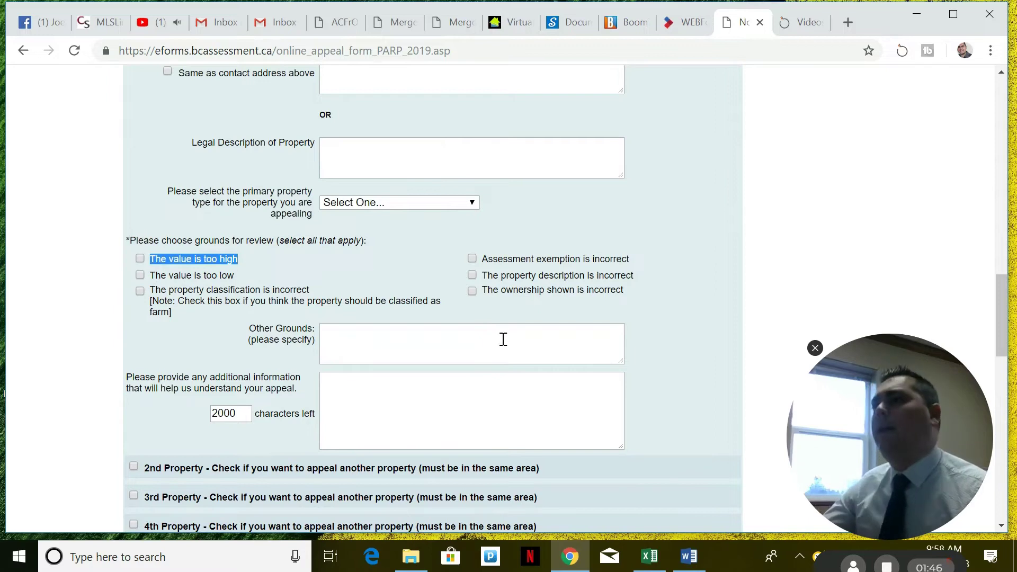
{"action": "left_click_drag", "start_coordinate": [237, 276], "coordinate": [154, 276]}
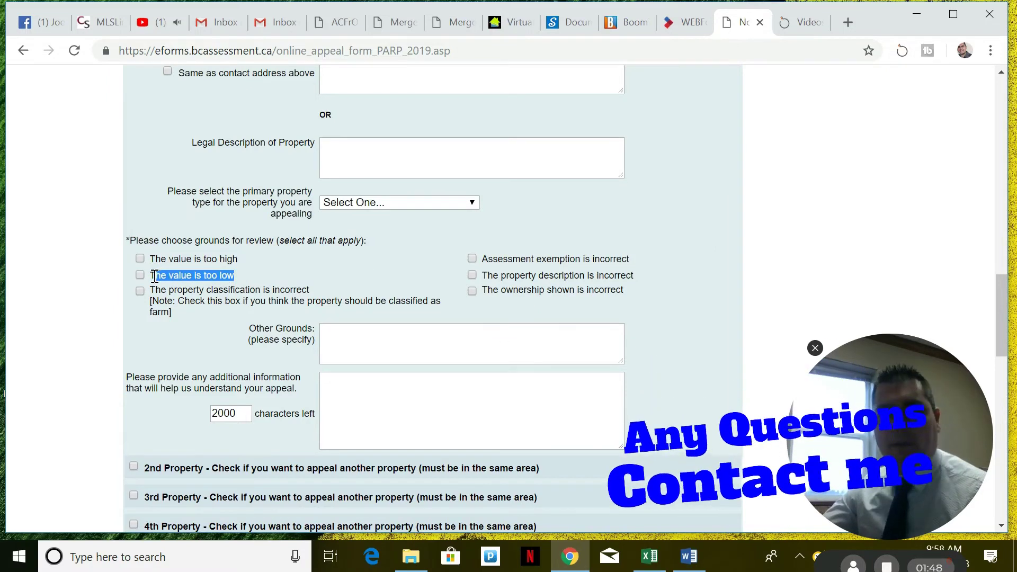
{"action": "left_click", "coordinate": [405, 327]}
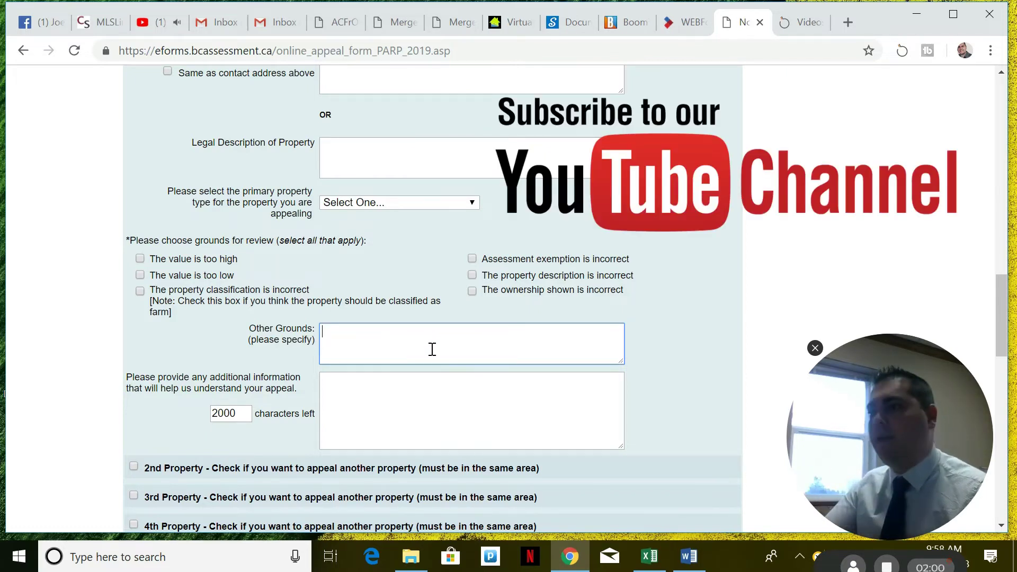
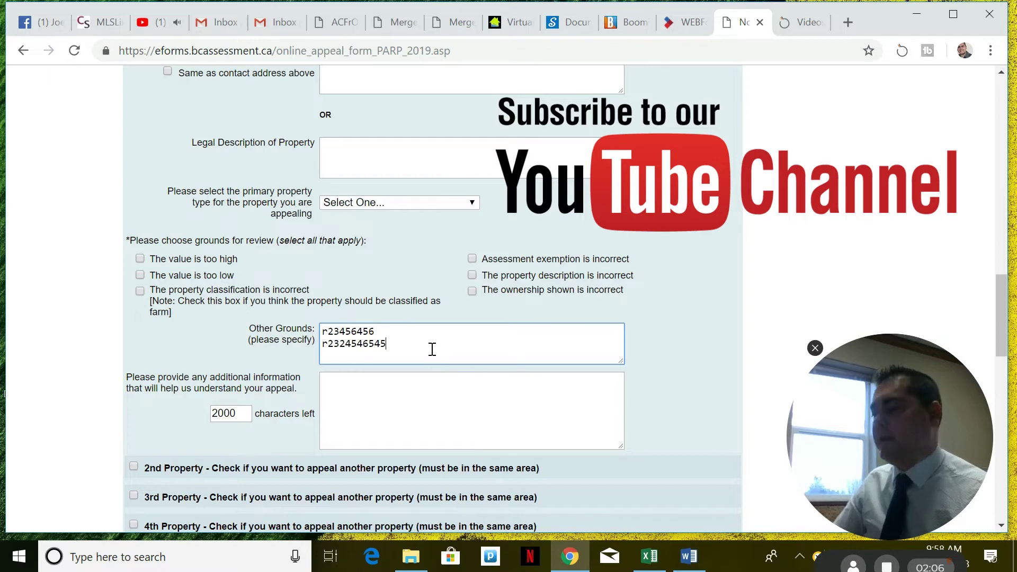
{"action": "left_click", "coordinate": [429, 381]}
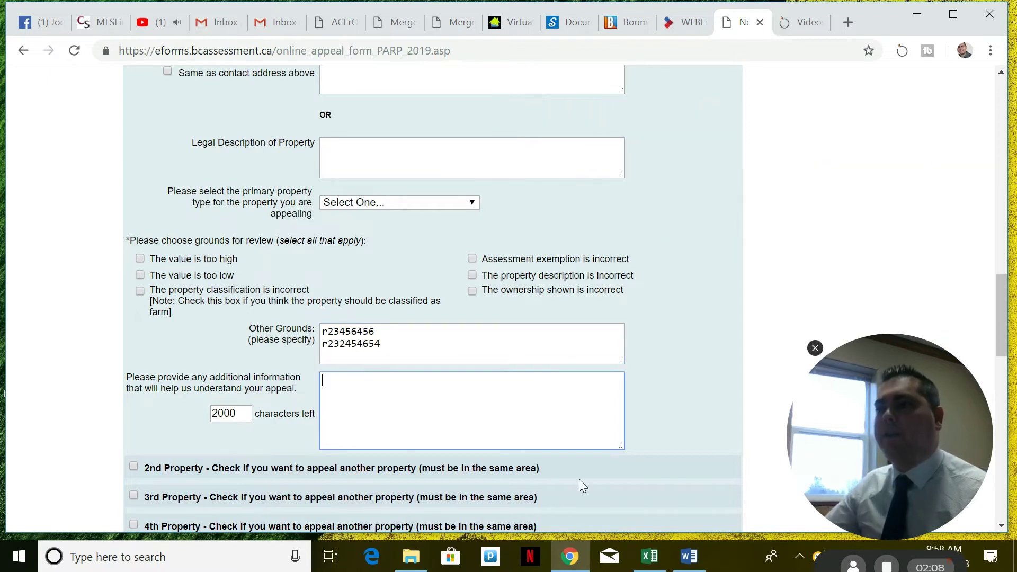
{"action": "type", "text": "a"}
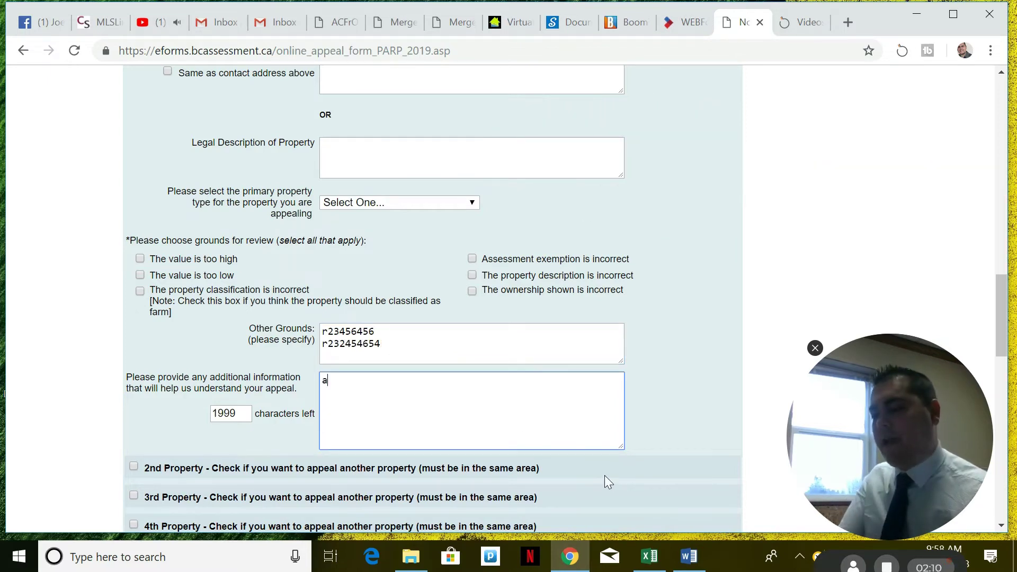
{"action": "type", "text": "ttached these 3 "}
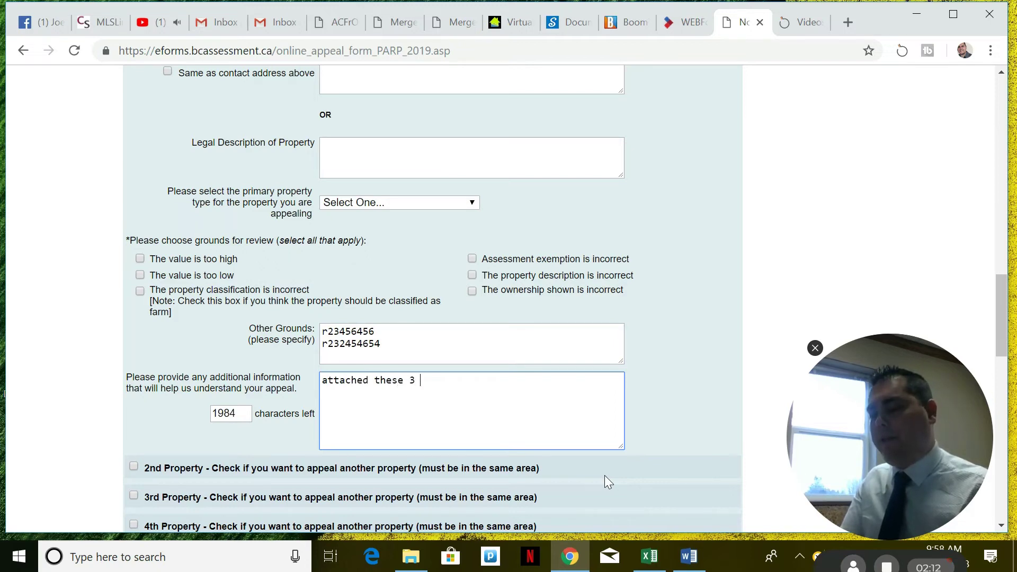
{"action": "type", "text": "mls #s"}
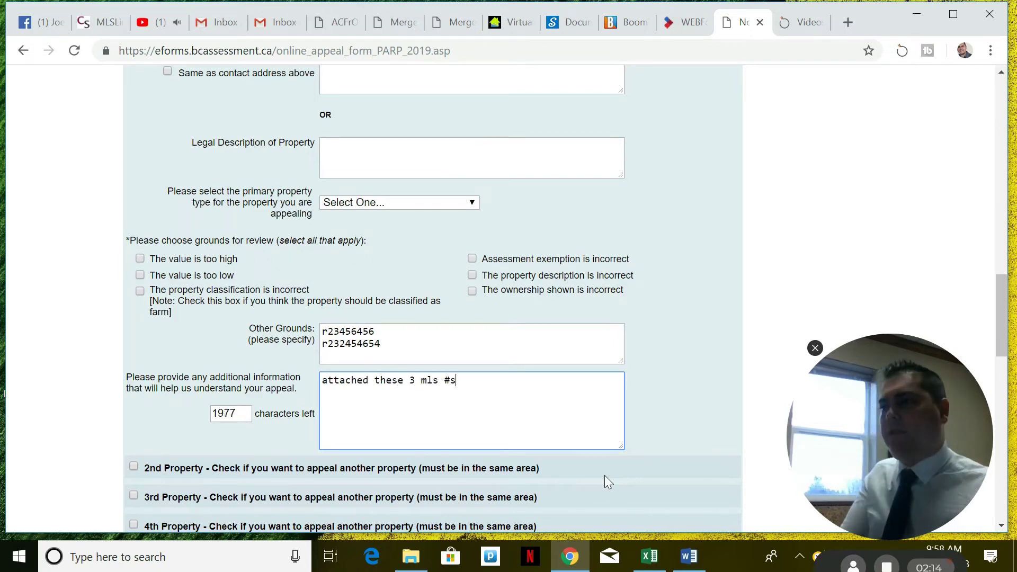
{"action": "type", "text": " of similar"}
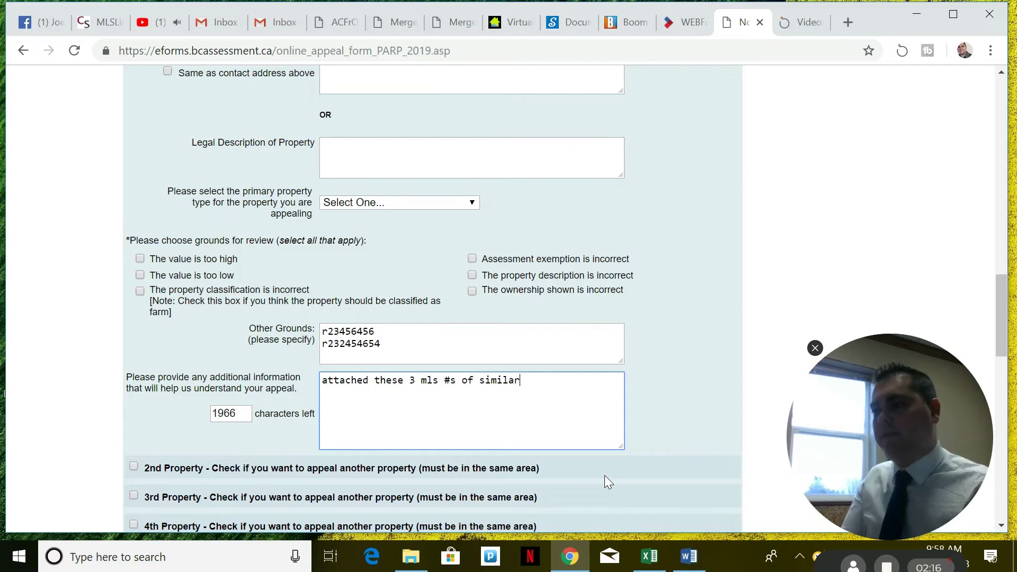
{"action": "type", "text": " homes that recently."}
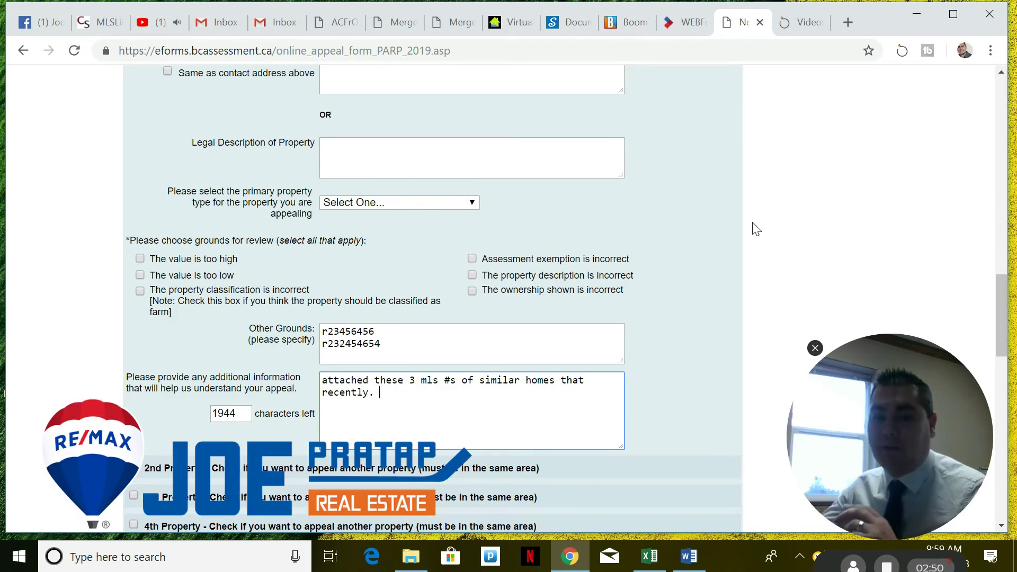
{"action": "left_click", "coordinate": [758, 238]}
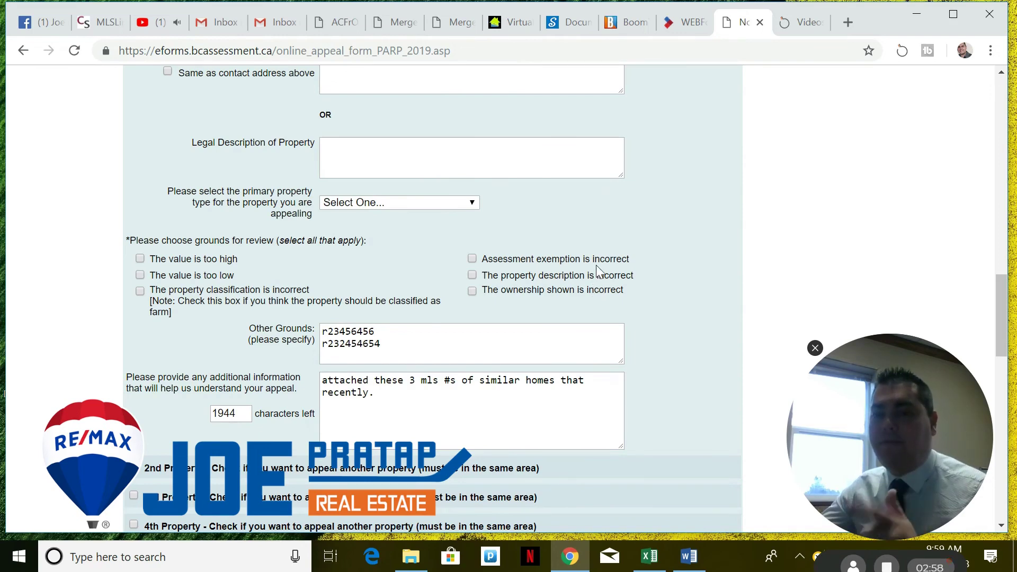
{"action": "scroll", "coordinate": [596, 265], "scroll_direction": "up", "scroll_amount": 9}
{"action": "scroll", "coordinate": [598, 268], "scroll_direction": "up", "scroll_amount": 10}
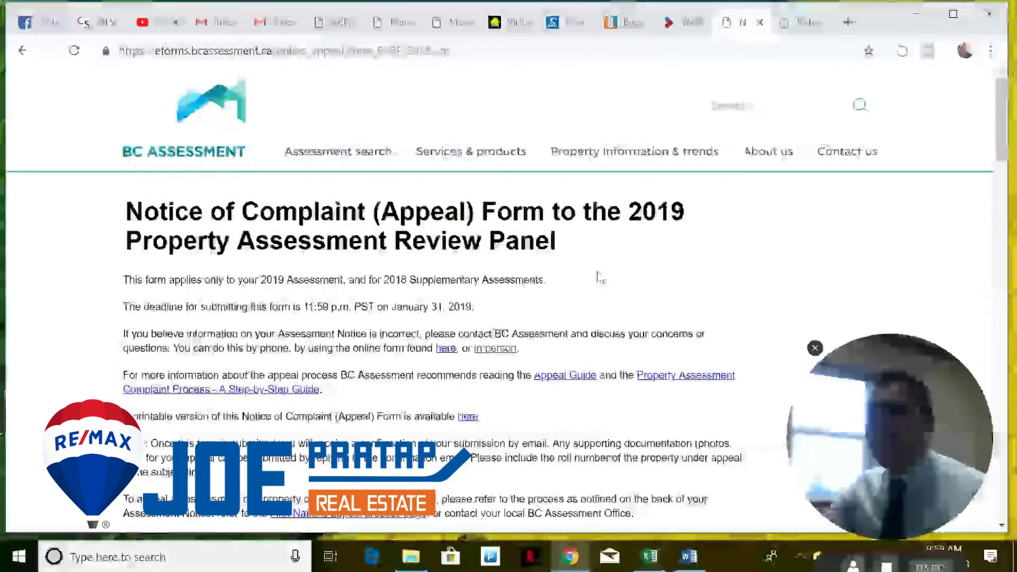
{"action": "scroll", "coordinate": [623, 257], "scroll_direction": "down", "scroll_amount": 2}
{"action": "scroll", "coordinate": [623, 256], "scroll_direction": "down", "scroll_amount": 3}
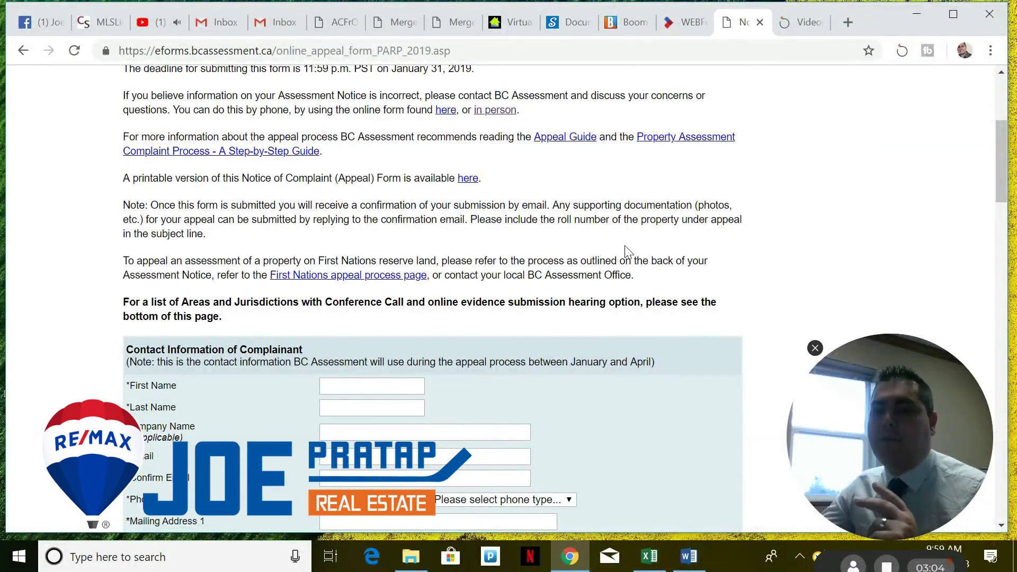
{"action": "scroll", "coordinate": [393, 291], "scroll_direction": "down", "scroll_amount": 5}
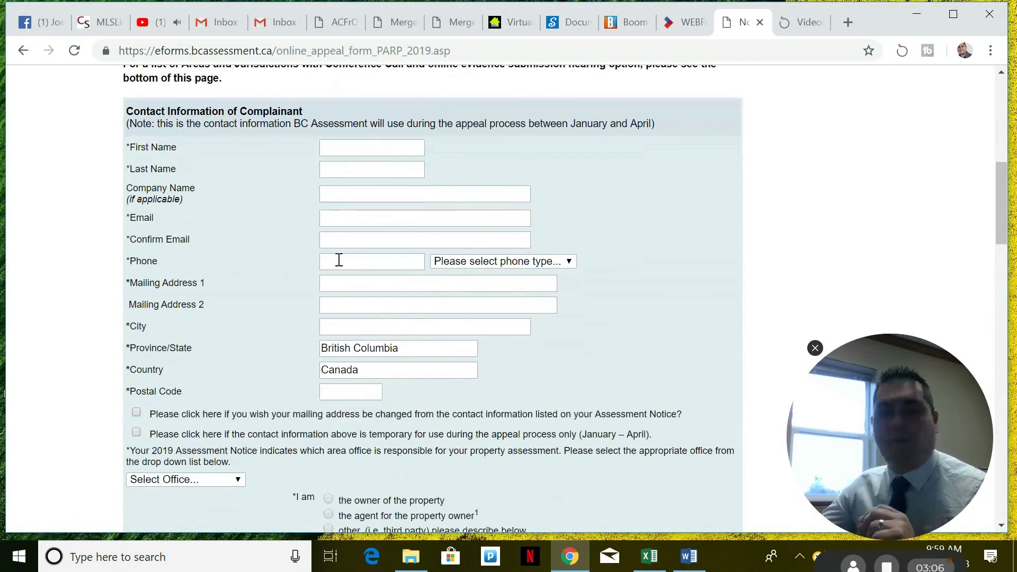